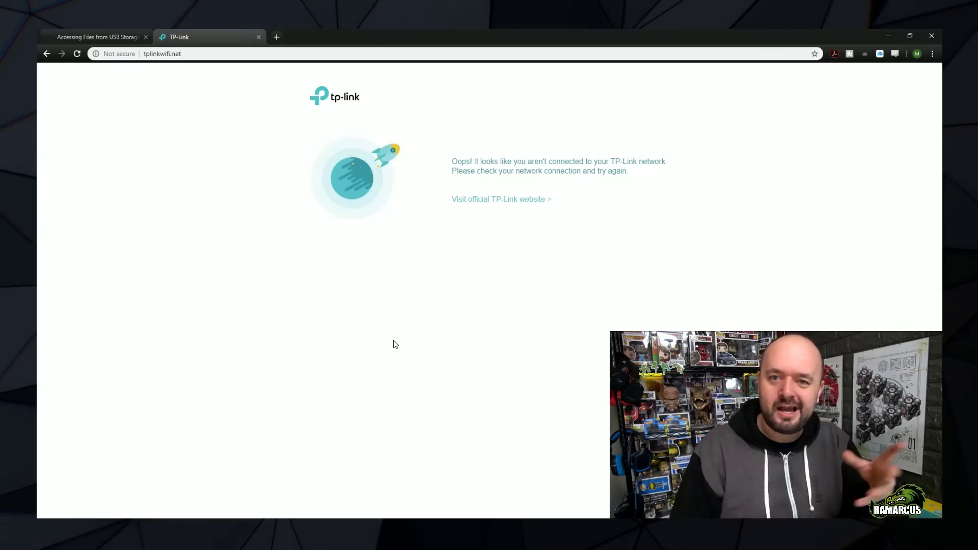
- Open tplinkwifi.net and log in to the travel router's administration page with the saved admin credentials
left_click(219, 55)
key("Return")
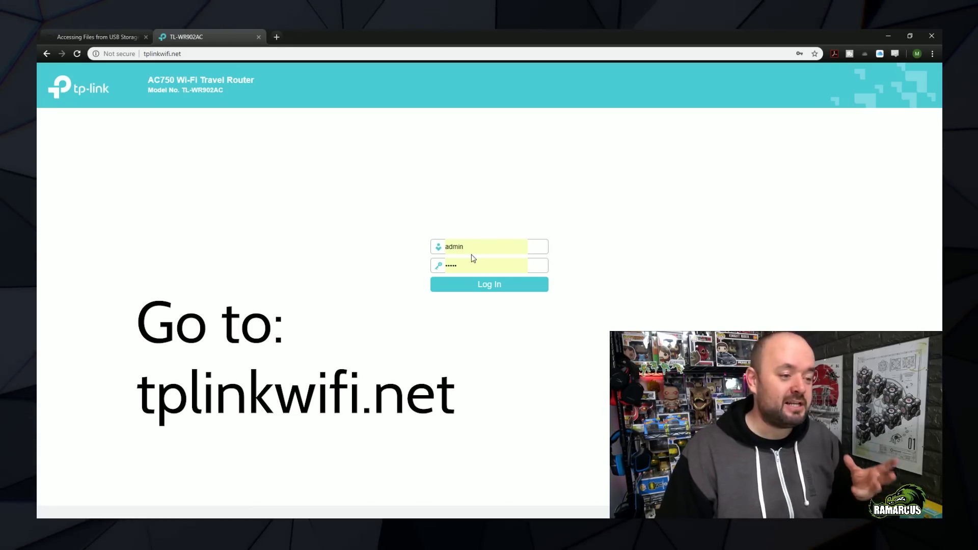
left_click(461, 289)
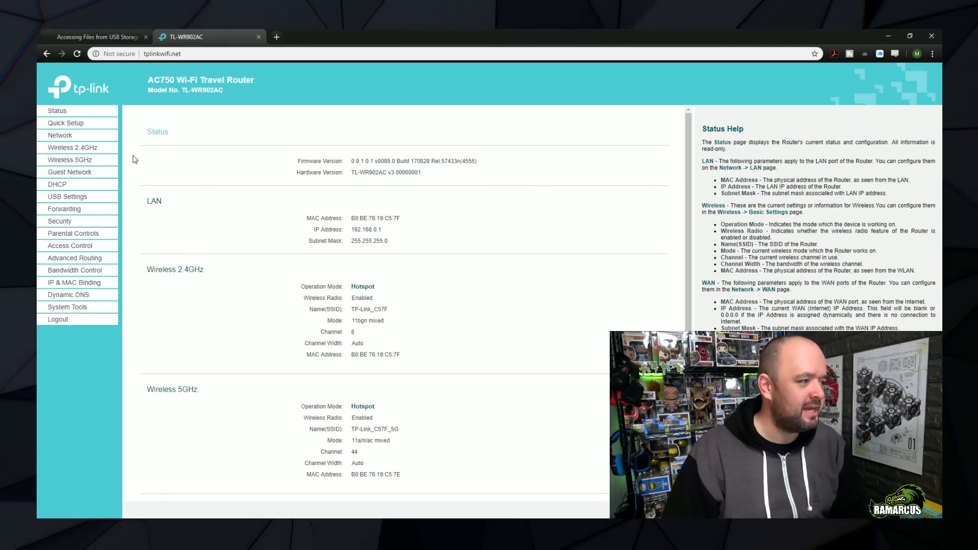
- Start Quick Setup with the Dynamic IP connection type and choose NETGEAR29-5G as the network to bridge
left_click(66, 122)
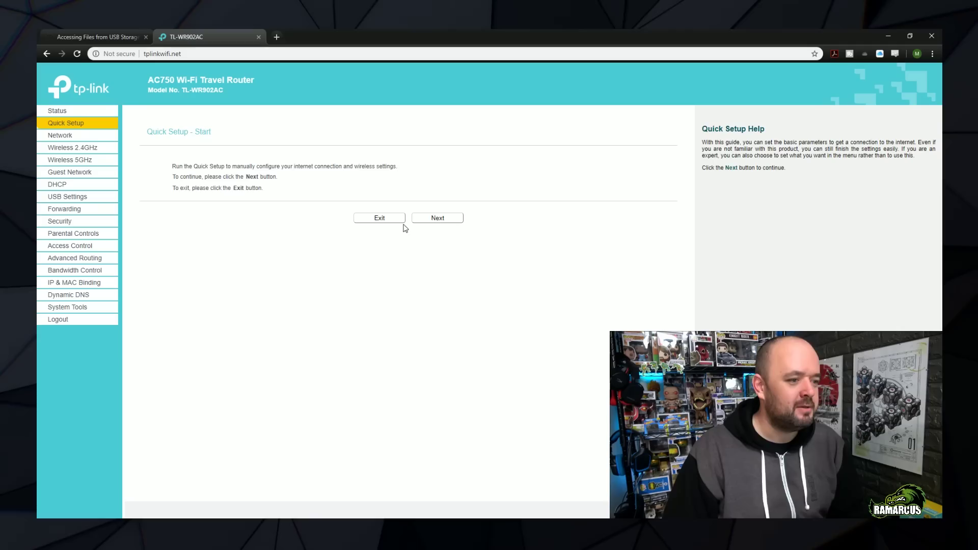
left_click(438, 219)
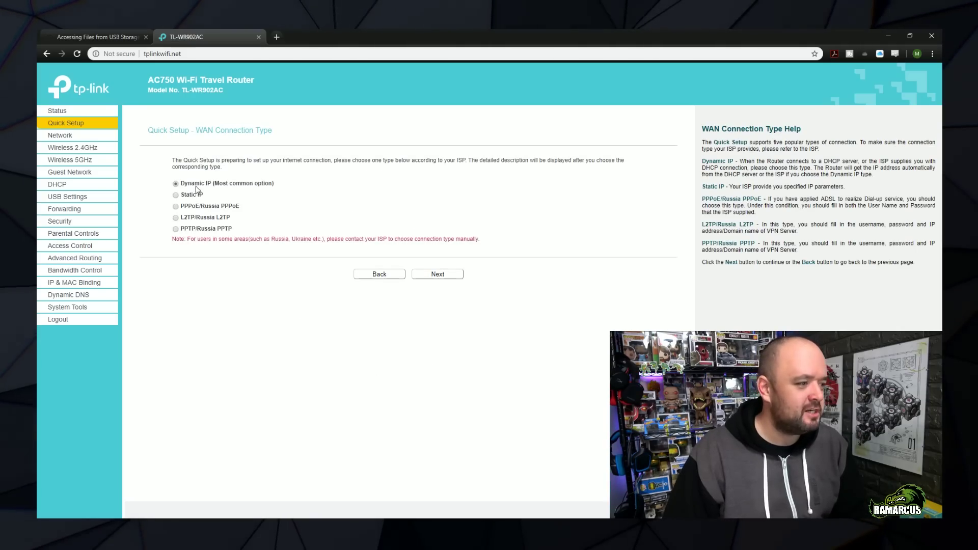
left_click(439, 275)
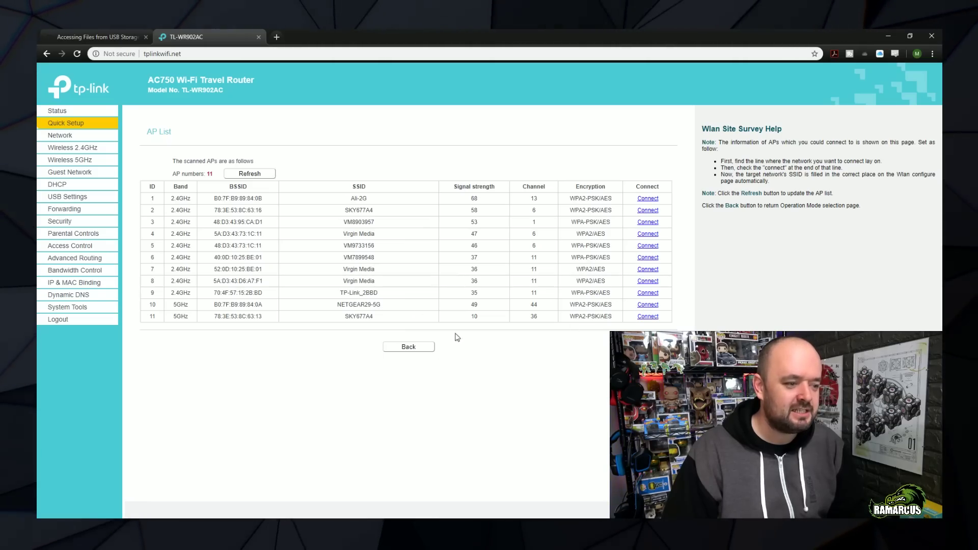
left_click(655, 307)
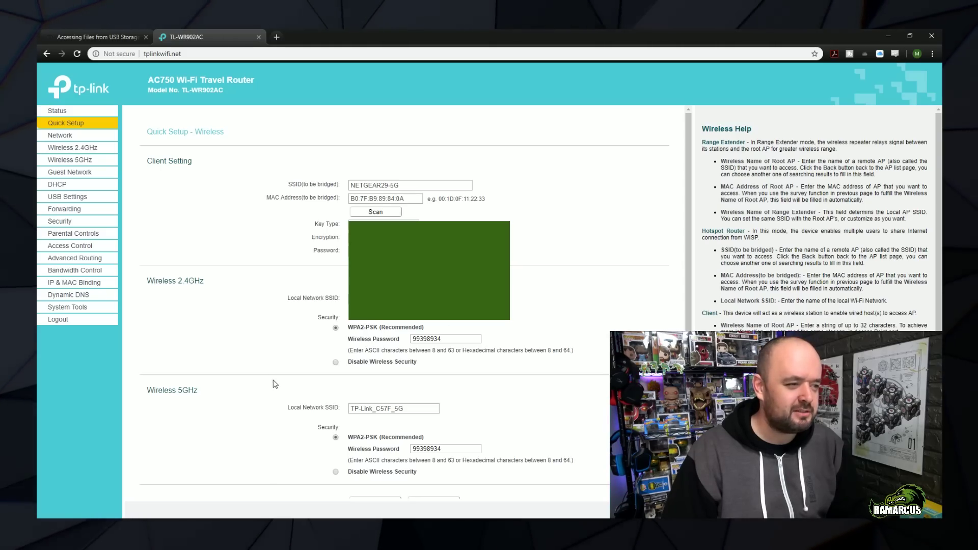
- Accept the wireless settings for both bands, finish the Quick Setup and refresh the router page
scroll(275, 391, "down", 1)
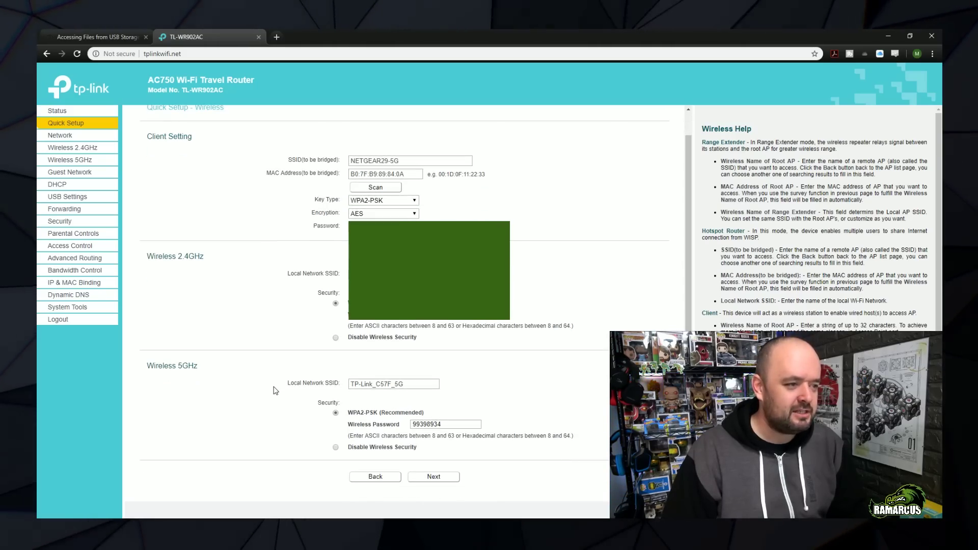
left_click(423, 478)
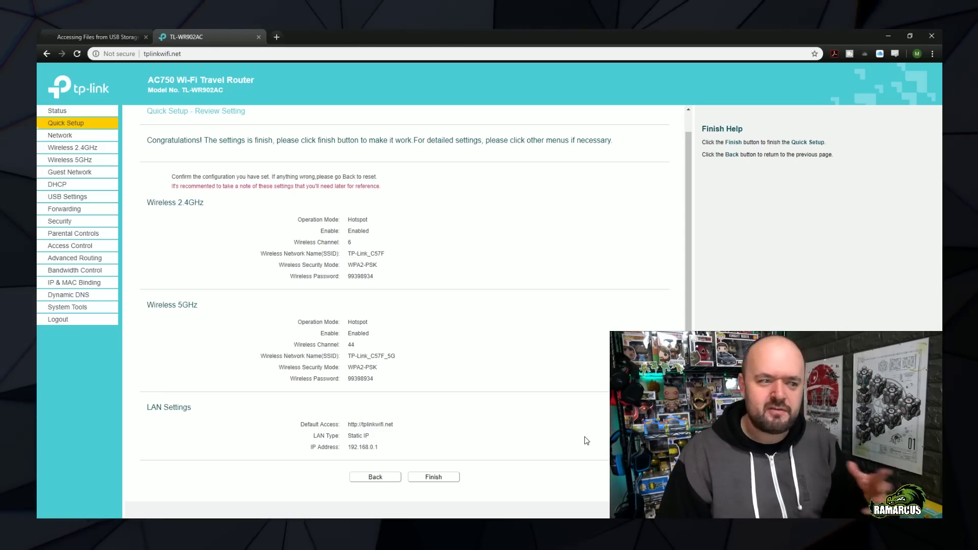
left_click(449, 478)
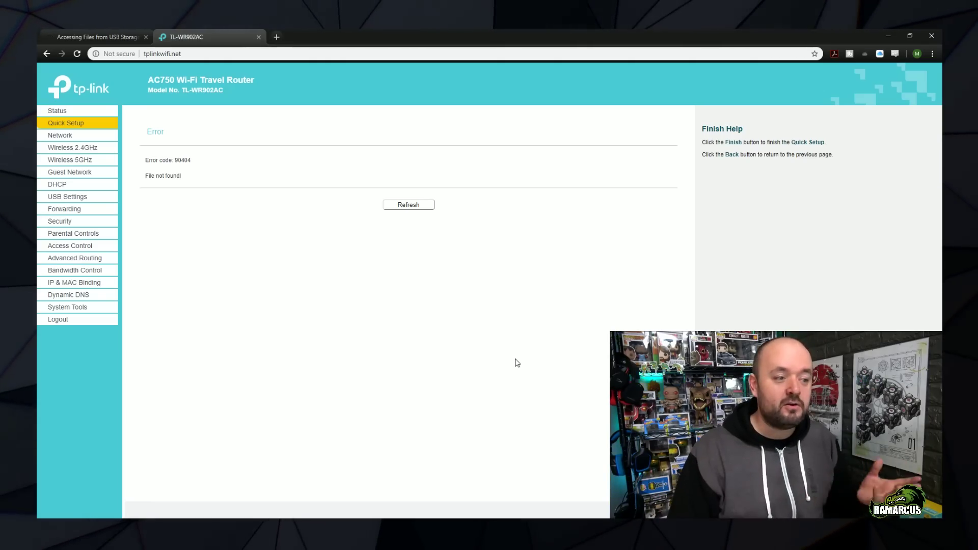
left_click(430, 204)
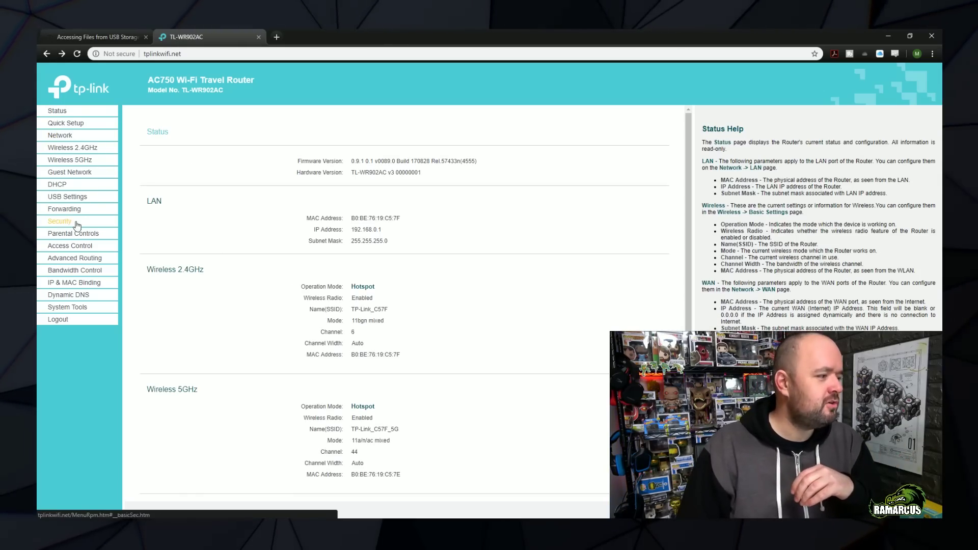
- Open the router's USB mass storage settings and refresh the list to detect the attached drive
left_click(62, 197)
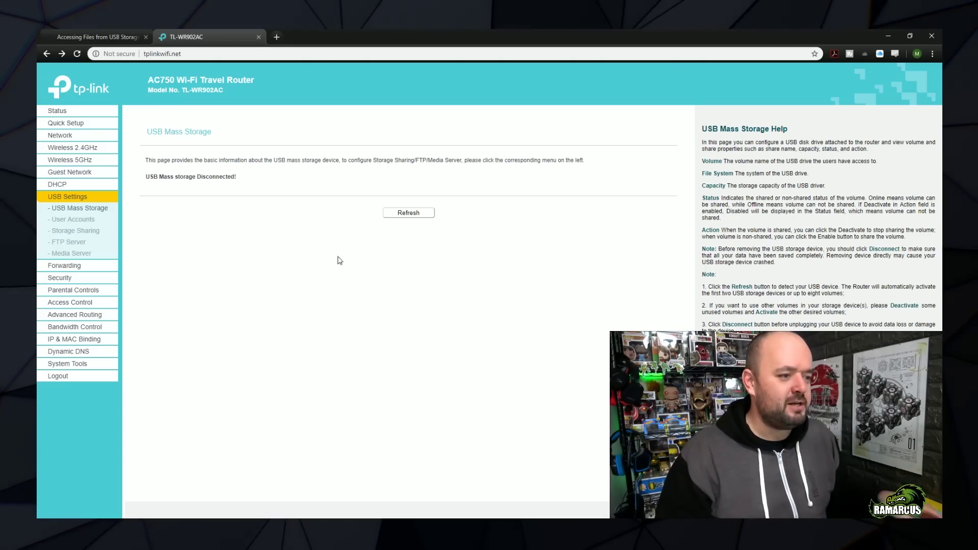
left_click(402, 216)
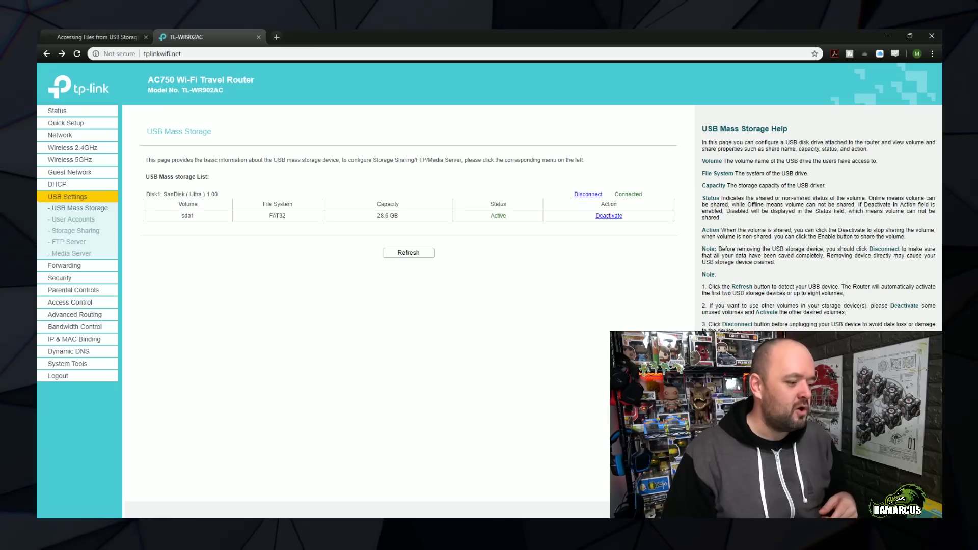
key("super")
type("form")
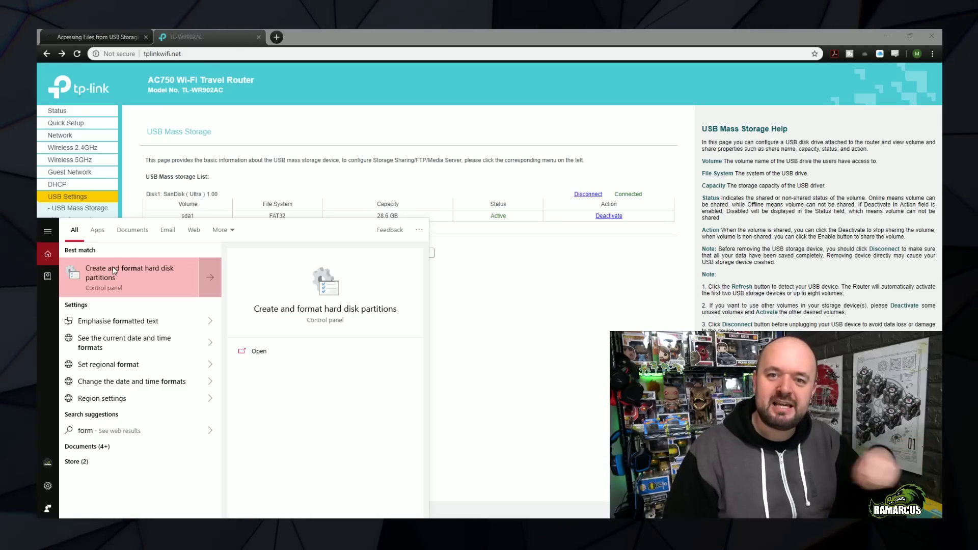
left_click(542, 314)
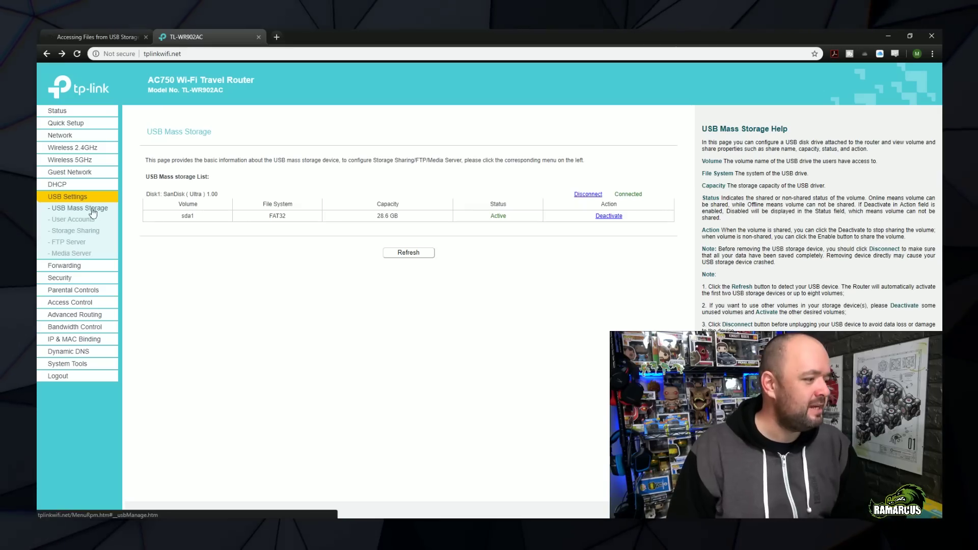
- Delete all existing shared folders from the media server settings and run a manual content scan
left_click(74, 258)
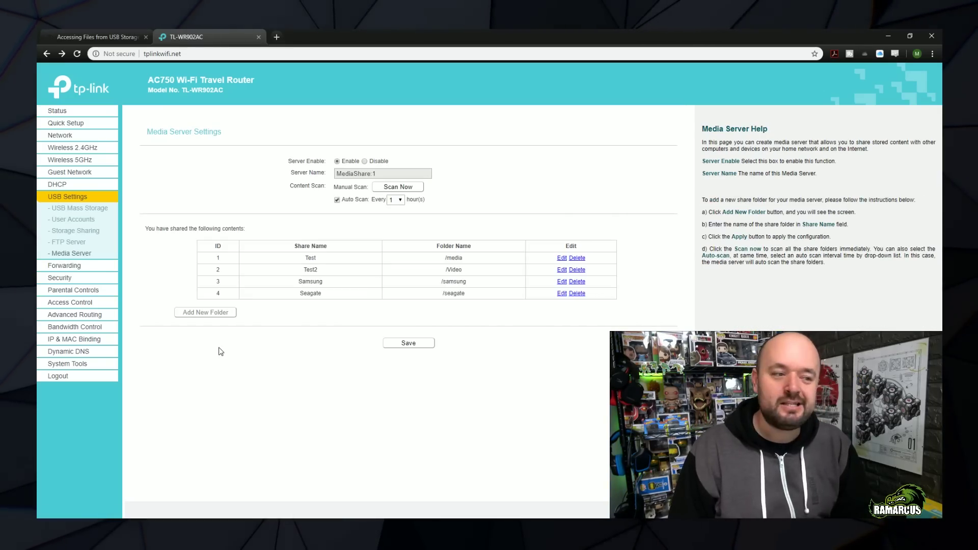
left_click(581, 259)
left_click(580, 259)
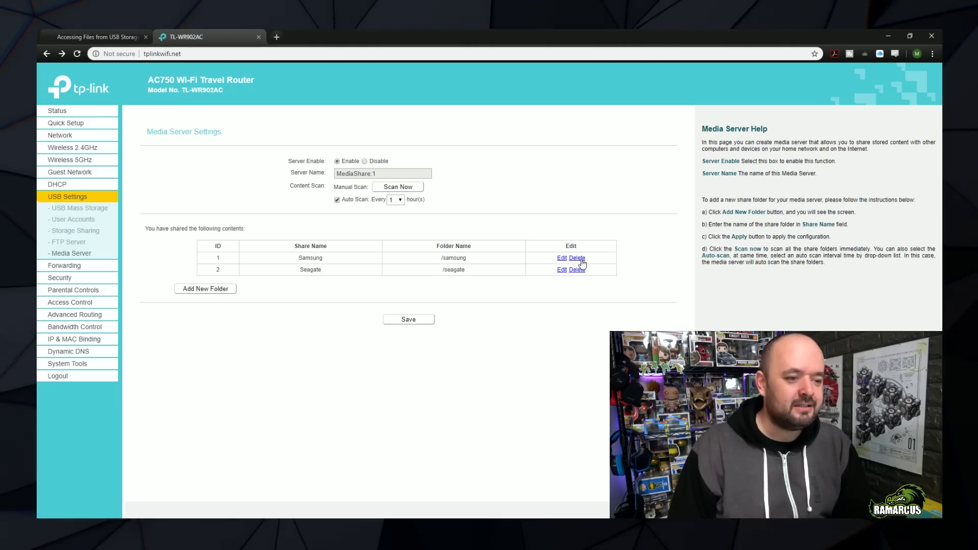
left_click(581, 260)
left_click(580, 259)
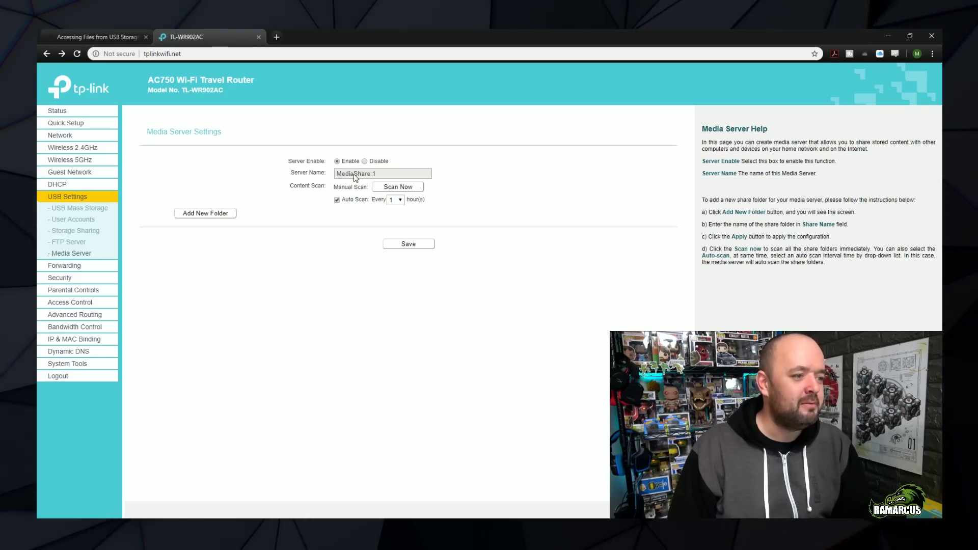
left_click(398, 187)
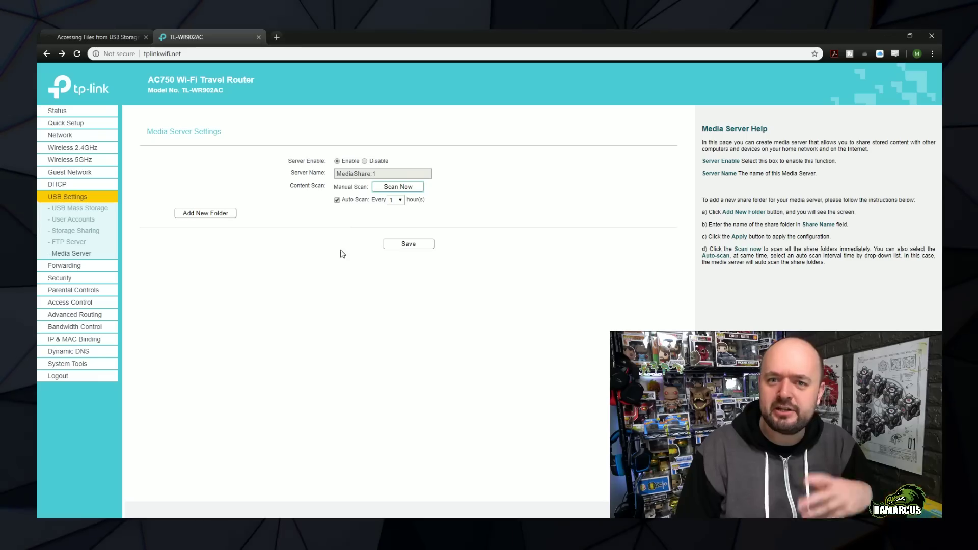
- Add a media server share named usbkey for the media folder on the SanDisk sda1 volume and apply it
left_click(217, 213)
left_click(387, 179)
type("usbkey")
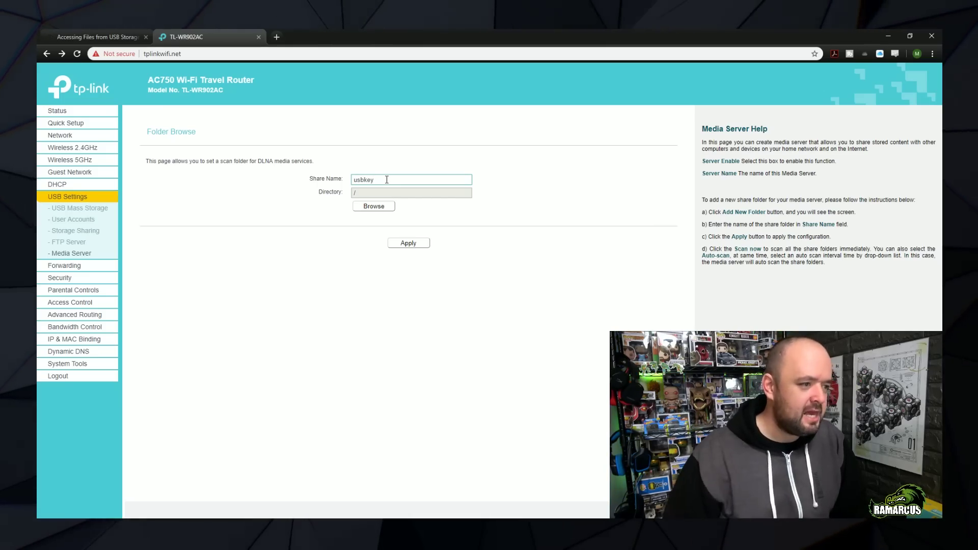
left_click(374, 206)
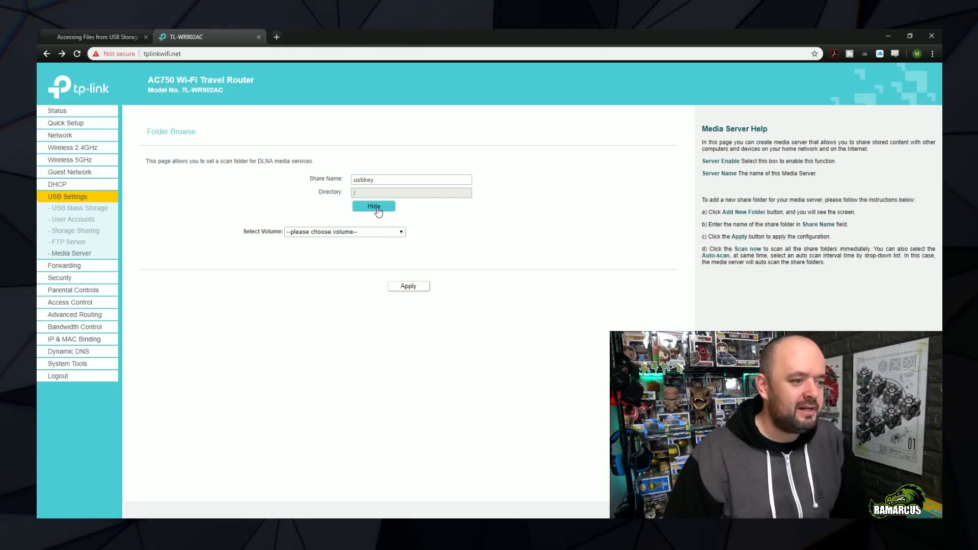
left_click(350, 233)
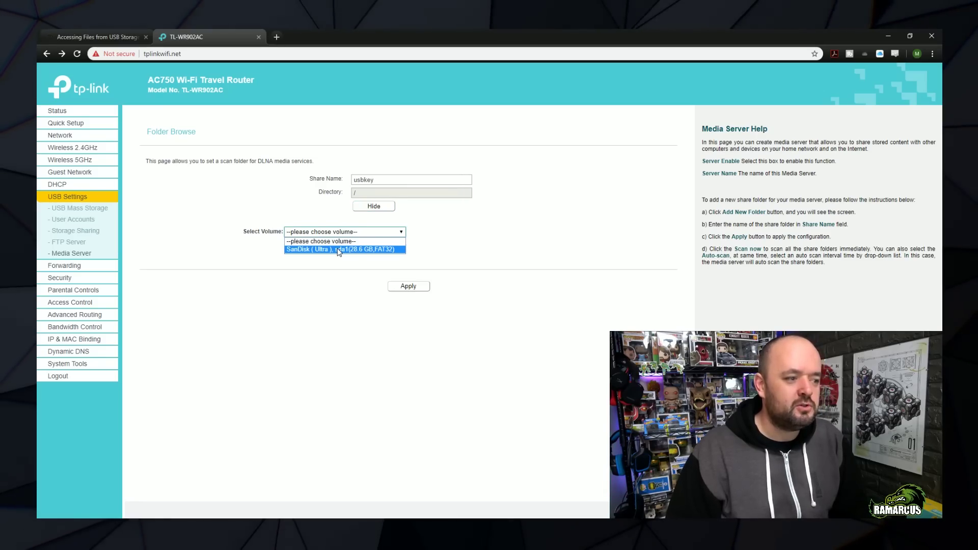
left_click(339, 249)
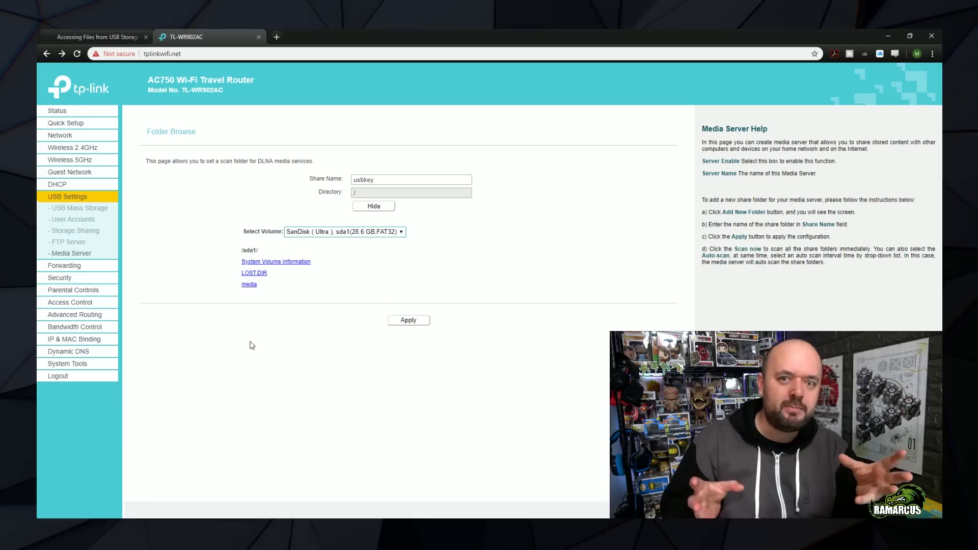
left_click(250, 284)
left_click(406, 299)
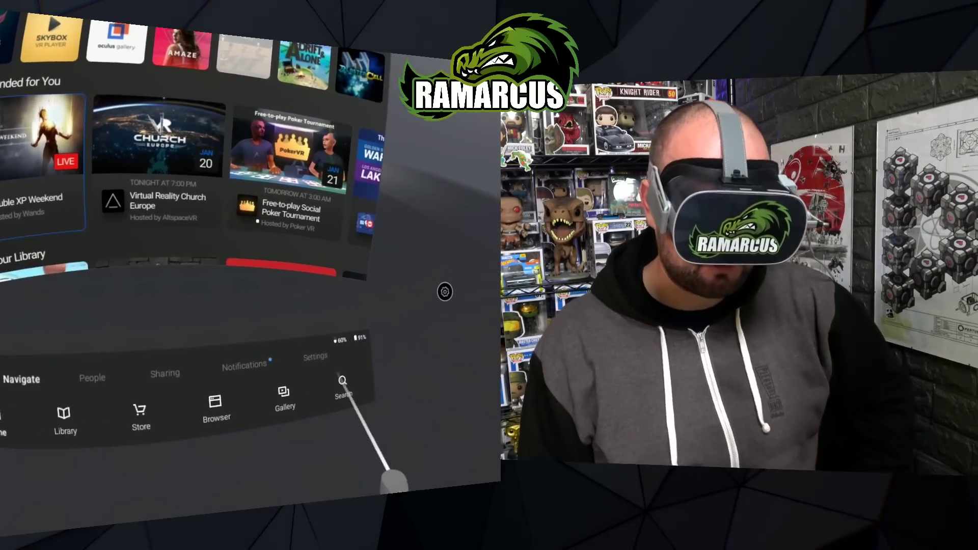
- Switch to the Oculus headset and open its settings
left_click(315, 357)
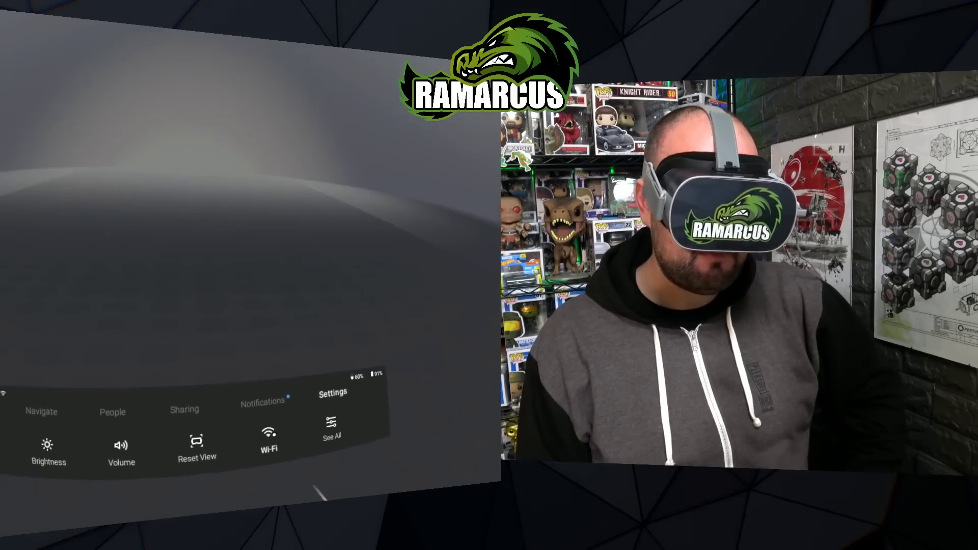